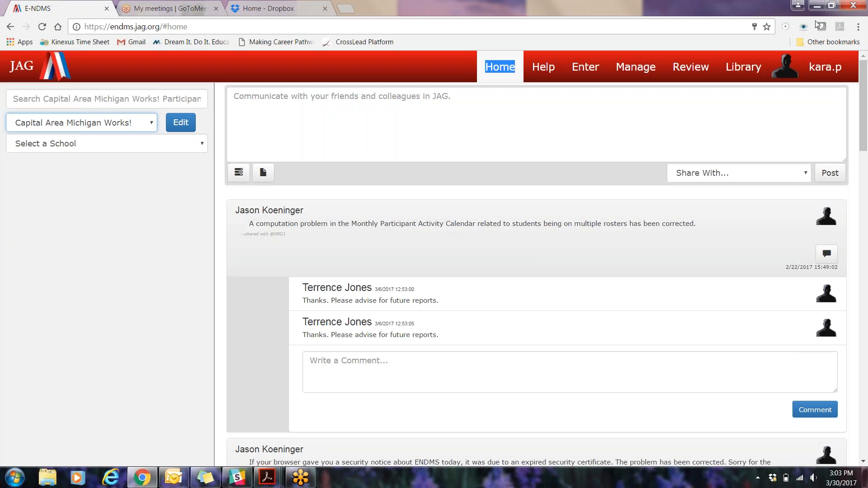
# Step: Switch to Dropbox and open the Multi-Year & Alternative Model's JAG Pre and Post Tests folder for 2016-2017 in JMG Curriculum & Resources
pyautogui.click(137, 247)
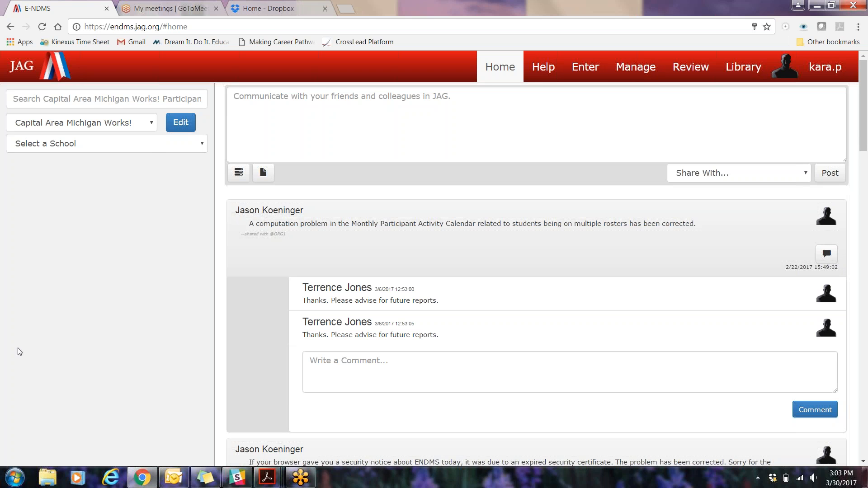
pyautogui.click(286, 2)
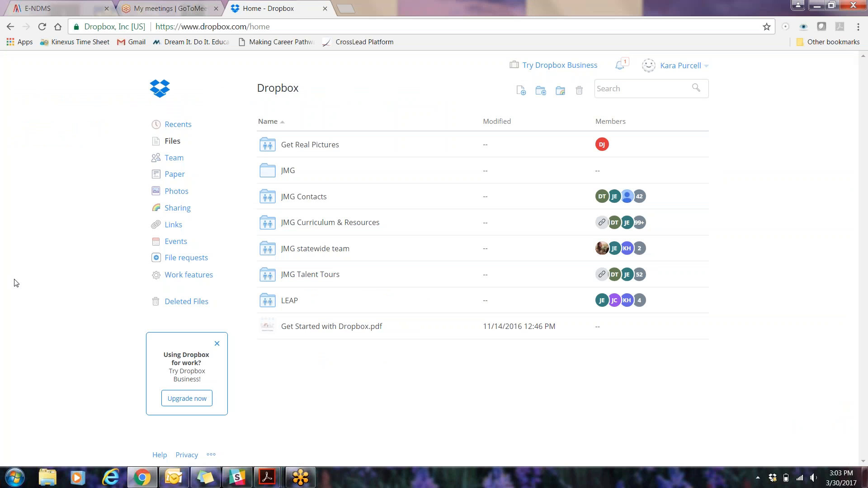
pyautogui.click(366, 222)
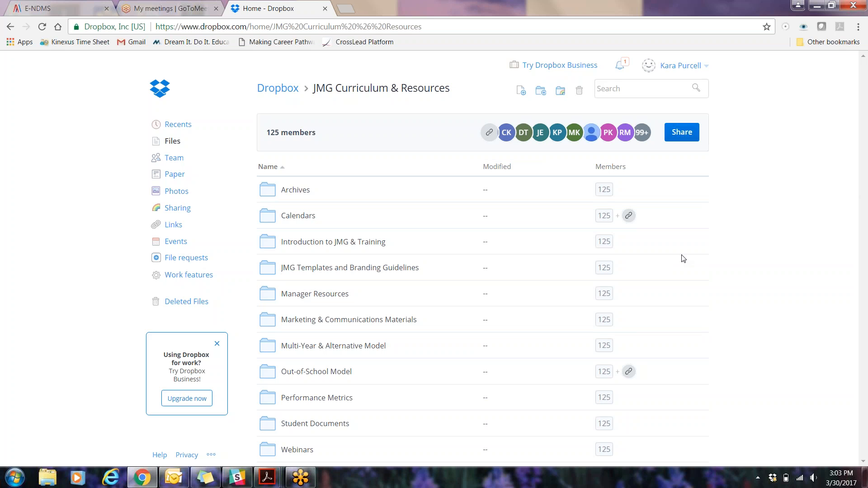
pyautogui.click(311, 350)
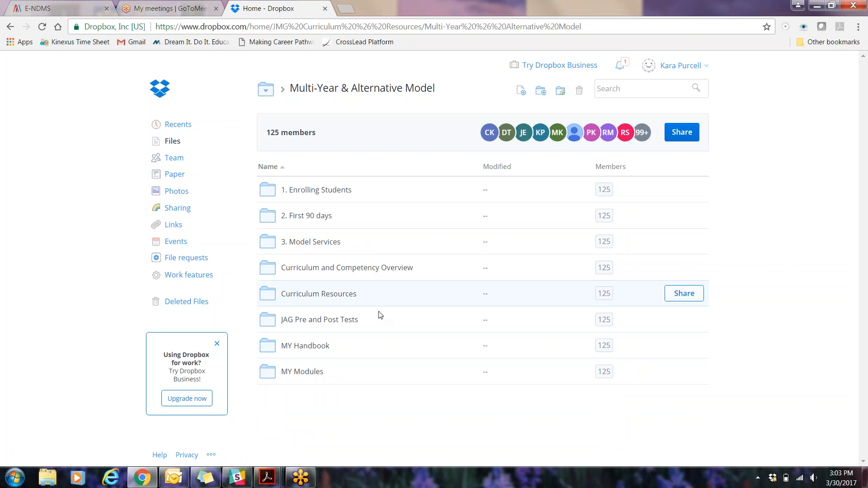
pyautogui.click(317, 320)
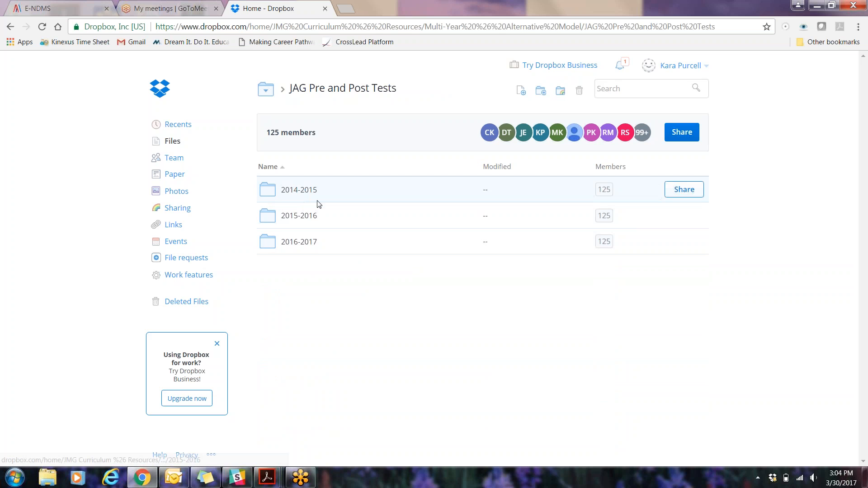
pyautogui.click(304, 244)
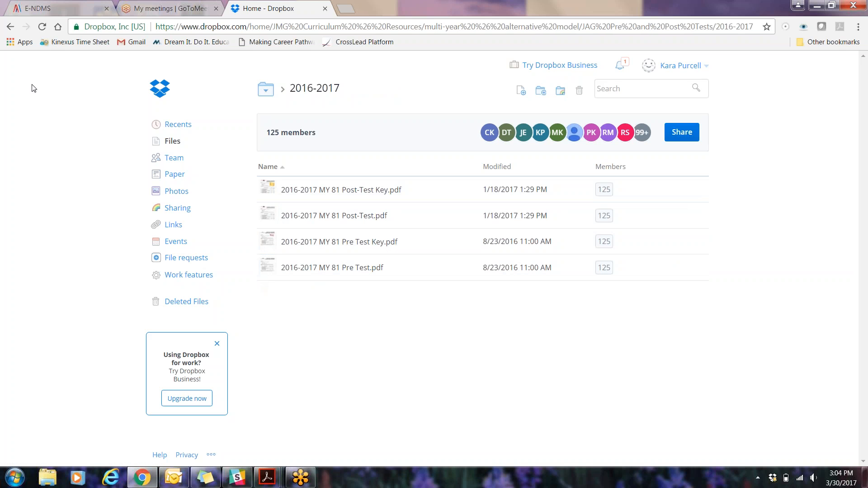
# Step: Return to JMG Curriculum & Resources and open the Out-of-School Model's OOS Pre and Post Tests folder for 2016-2017
pyautogui.click(13, 28)
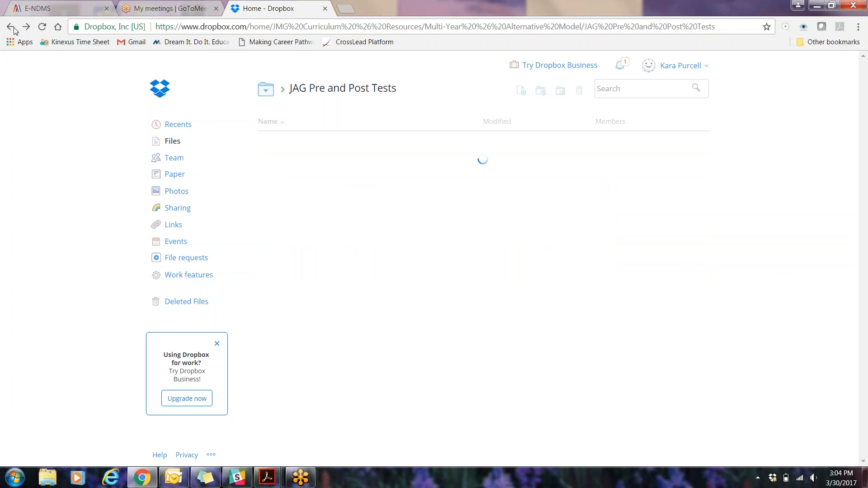
pyautogui.click(13, 28)
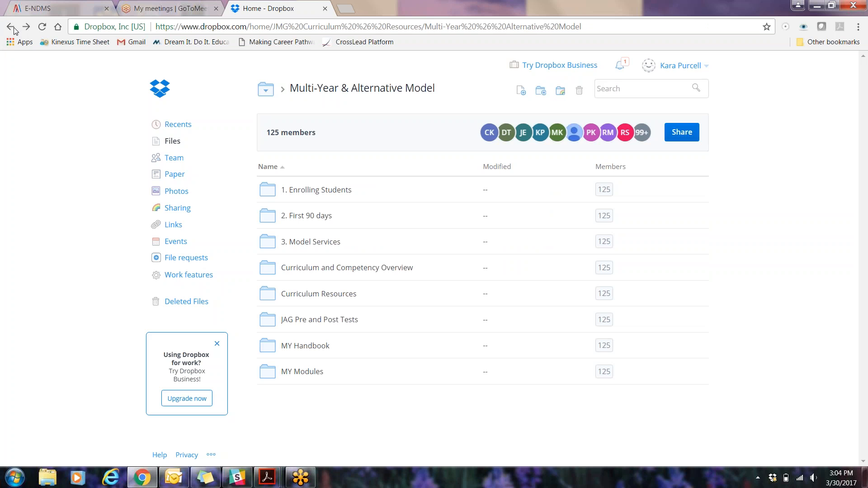
pyautogui.click(14, 28)
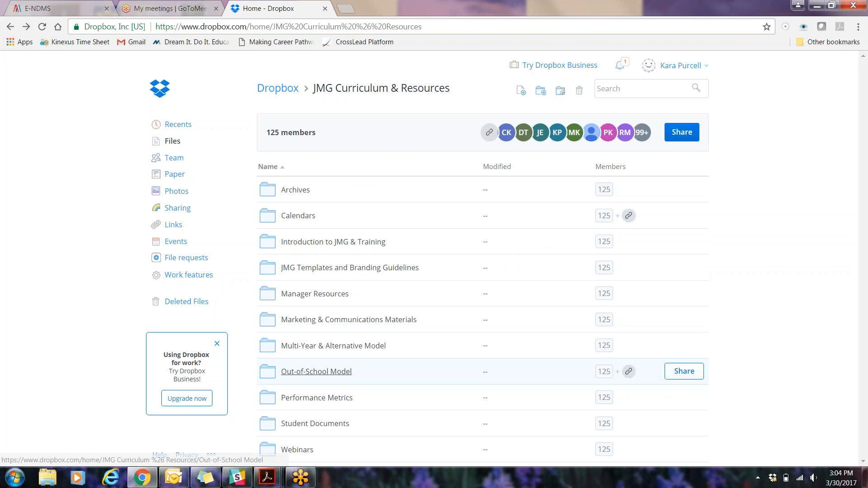
pyautogui.click(306, 375)
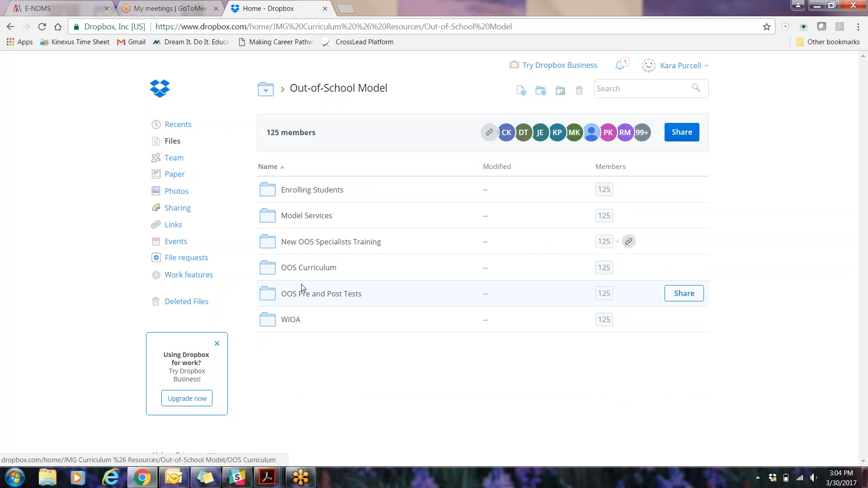
pyautogui.click(302, 295)
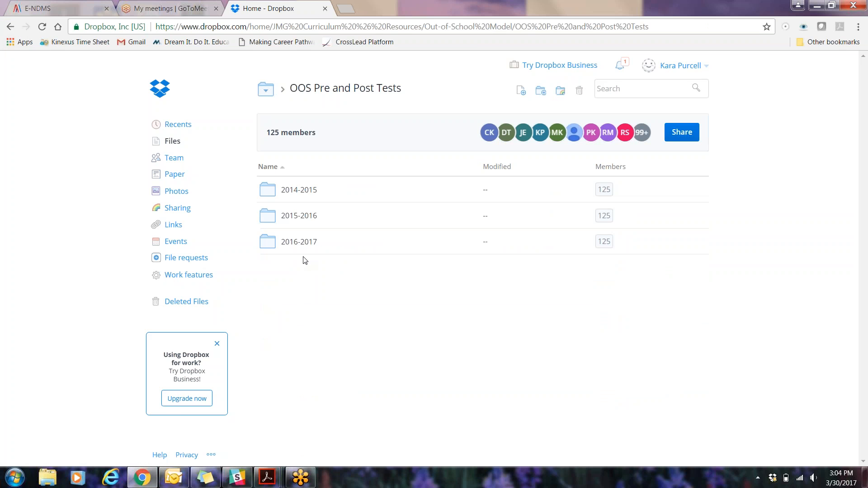
pyautogui.click(304, 249)
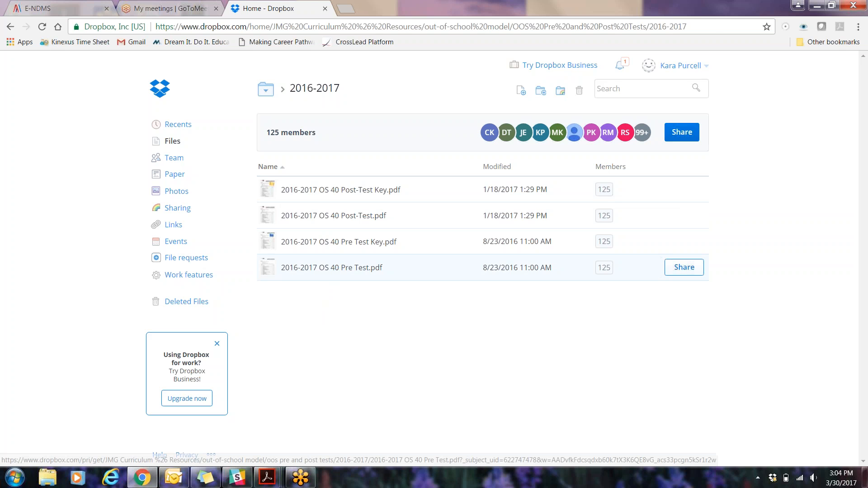
# Step: Open 2016-2017 OS 40 Pre Test.pdf and review its table of modules, objectives and test items
pyautogui.click(332, 270)
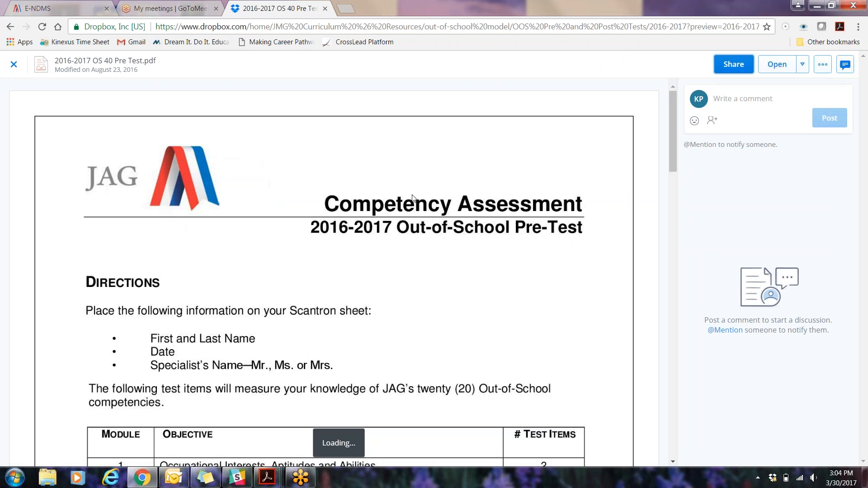
pyautogui.scroll(-1, 414, 219)
pyautogui.scroll(-6, 409, 247)
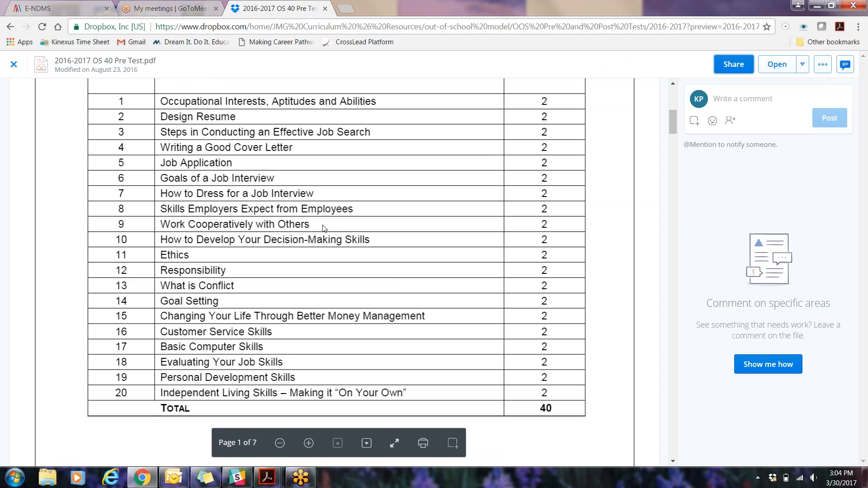
pyautogui.scroll(5, 180, 213)
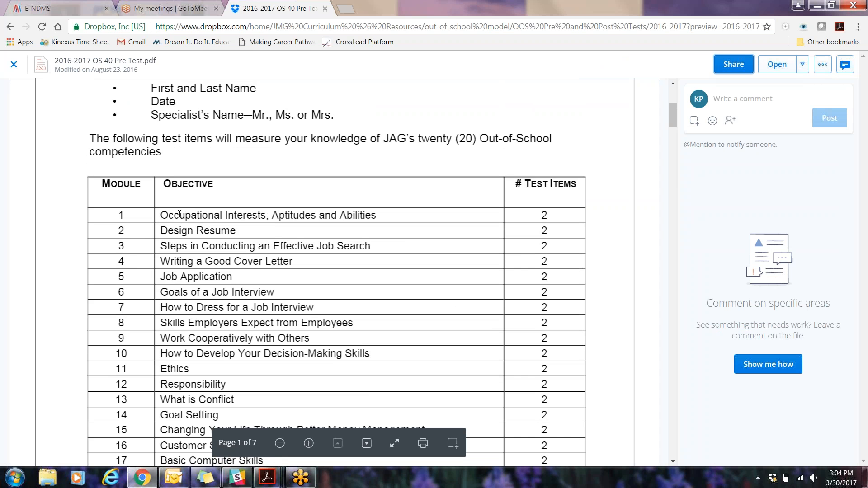
pyautogui.scroll(-2, 182, 215)
pyautogui.scroll(-3, 183, 215)
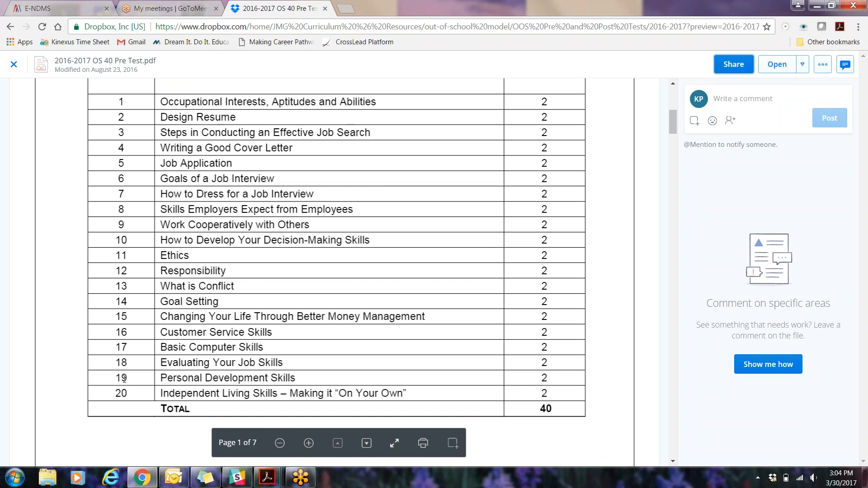
pyautogui.scroll(1, 125, 379)
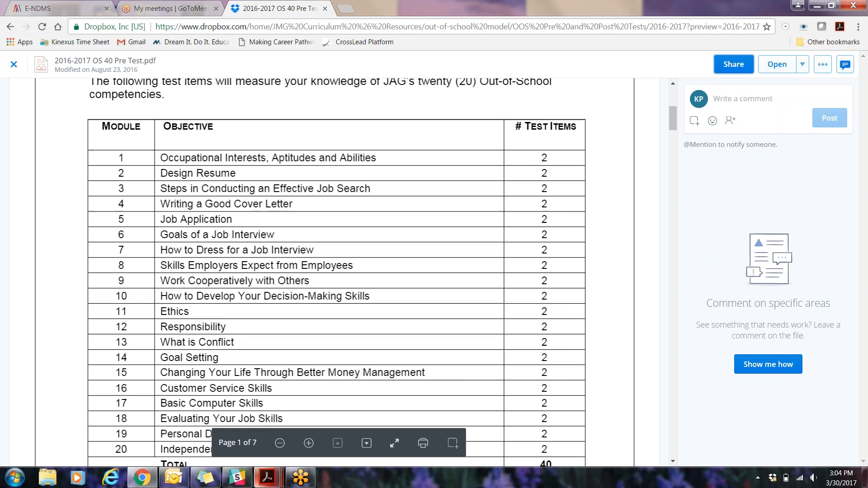
# Step: Switch to 20 OOS Competencies.pdf in Adobe Acrobat Reader and read through the Out-of-School competency statements
pyautogui.moveTo(267, 479)
pyautogui.click(141, 411)
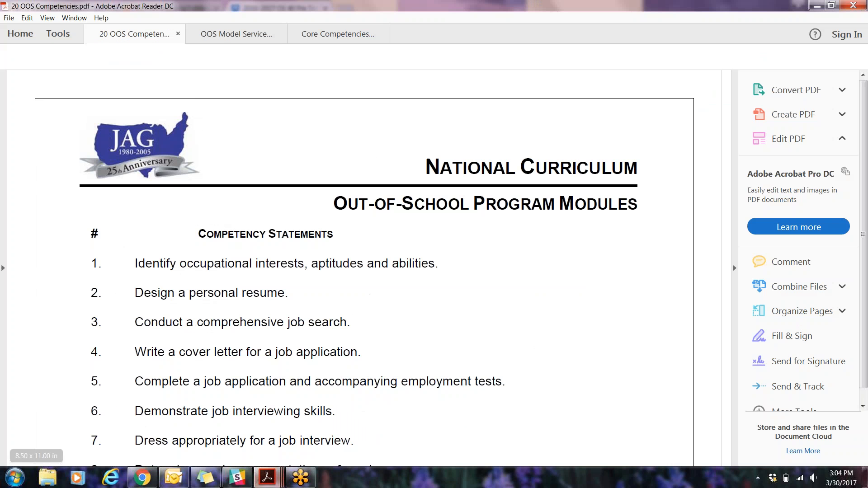
pyautogui.scroll(-3, 172, 267)
pyautogui.scroll(3, 173, 267)
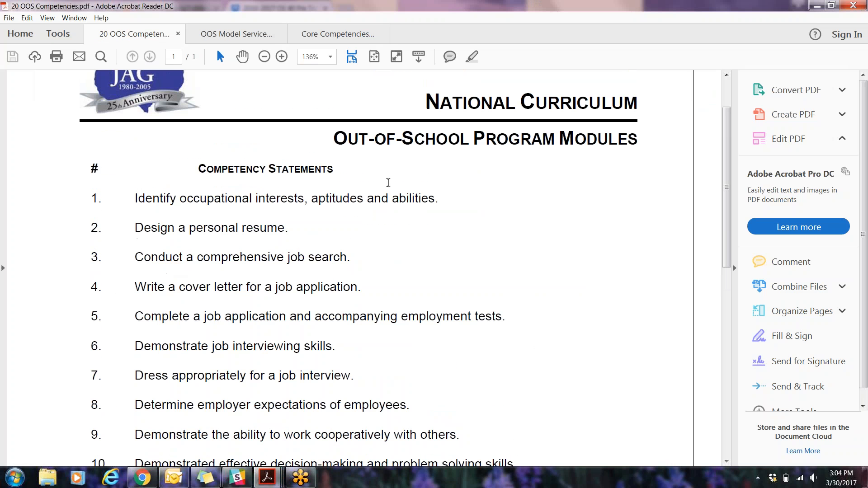
pyautogui.scroll(-9, 364, 193)
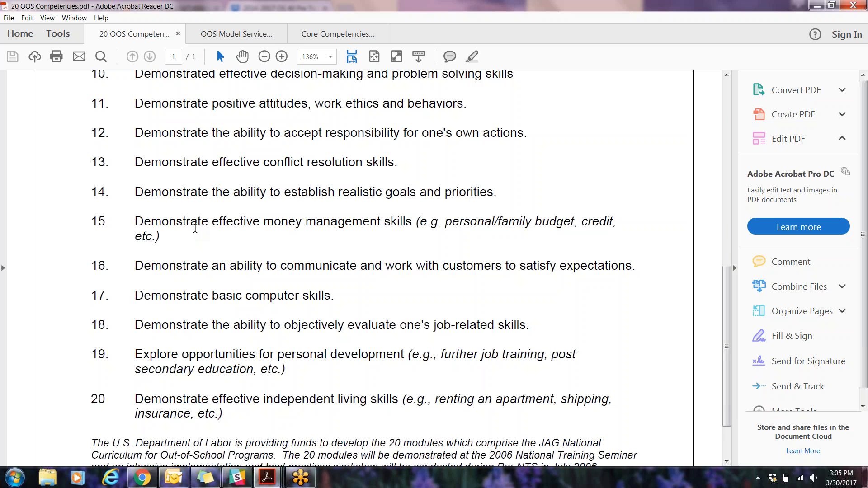
pyautogui.scroll(5, 157, 241)
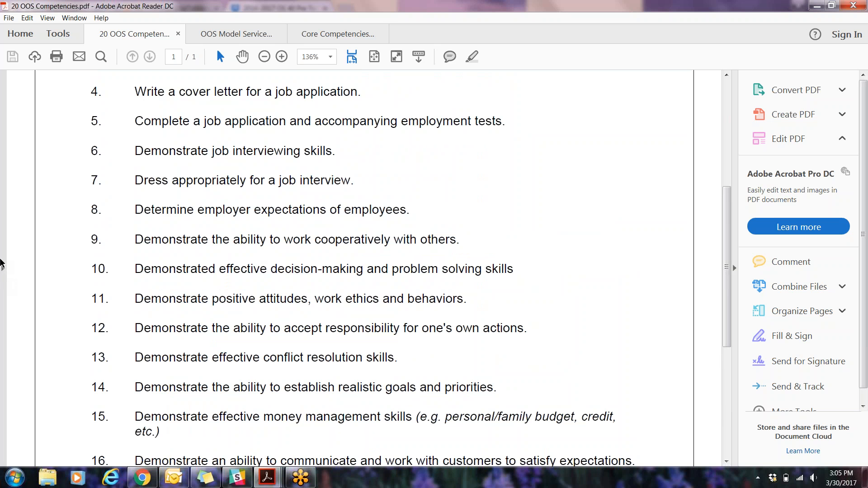
pyautogui.scroll(-3, 563, 316)
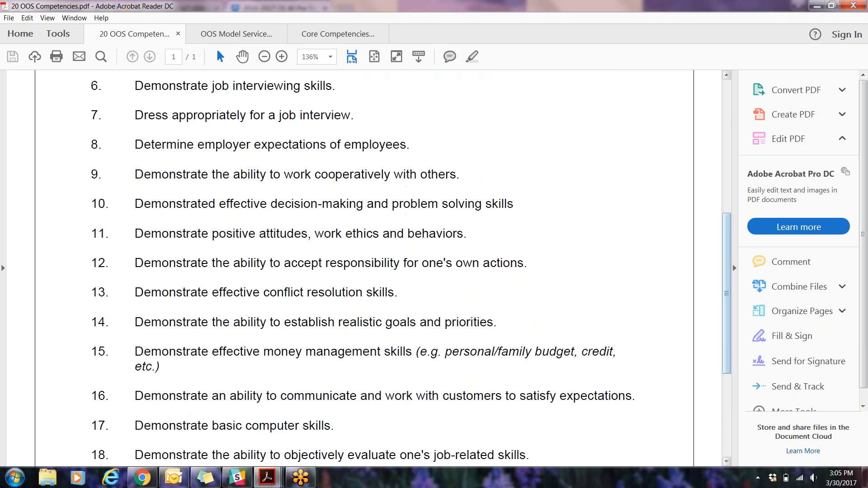
pyautogui.scroll(12, 717, 163)
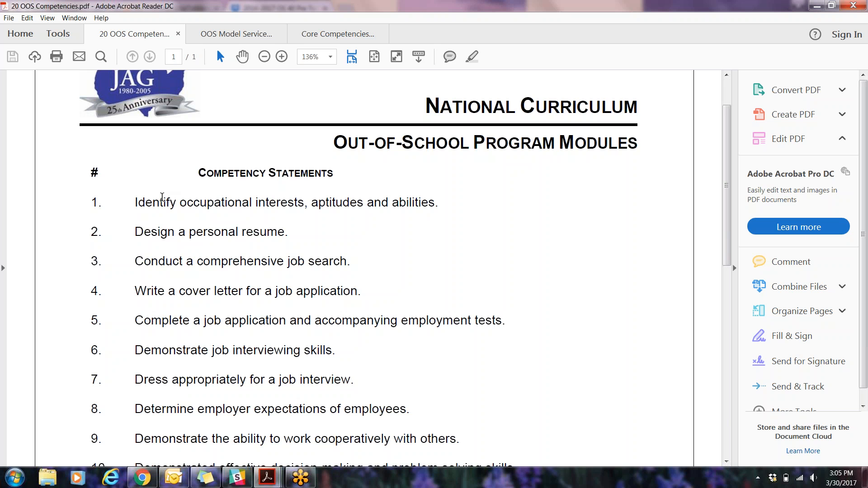
pyautogui.scroll(-6, 203, 294)
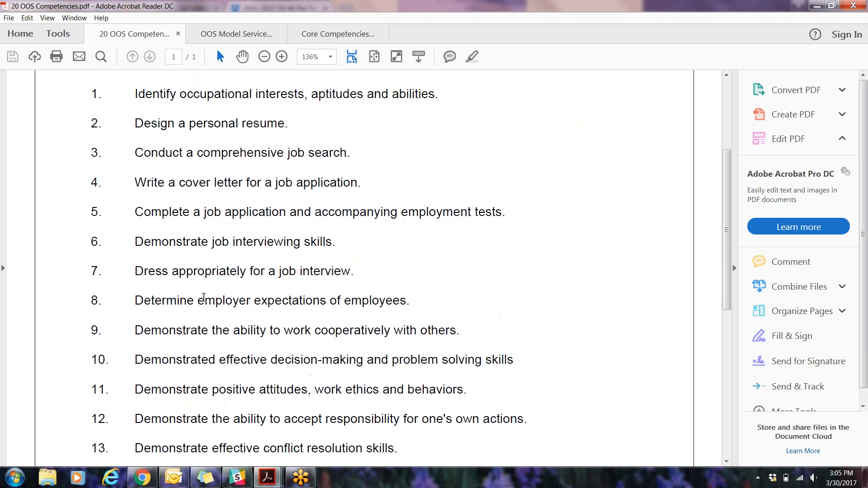
pyautogui.scroll(-6, 219, 289)
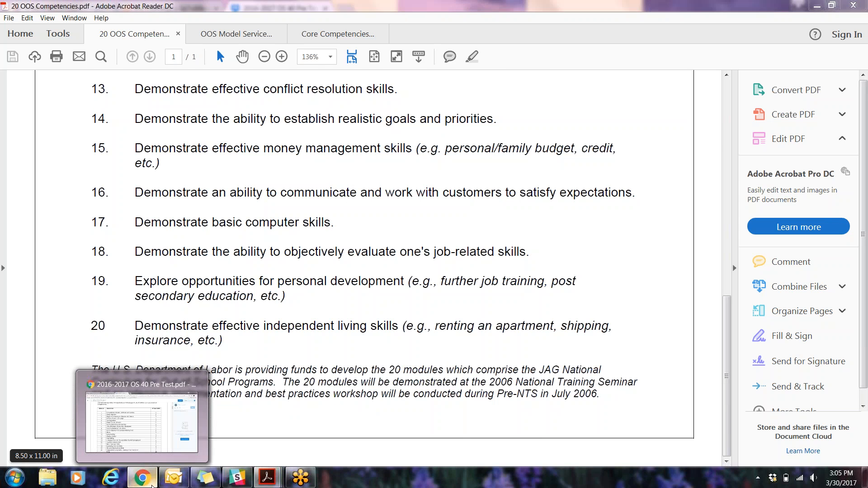
# Step: Switch to E-NDMS in Chrome and open the Tests entry page for pre-tests and post-tests
pyautogui.click(152, 483)
pyautogui.click(63, 8)
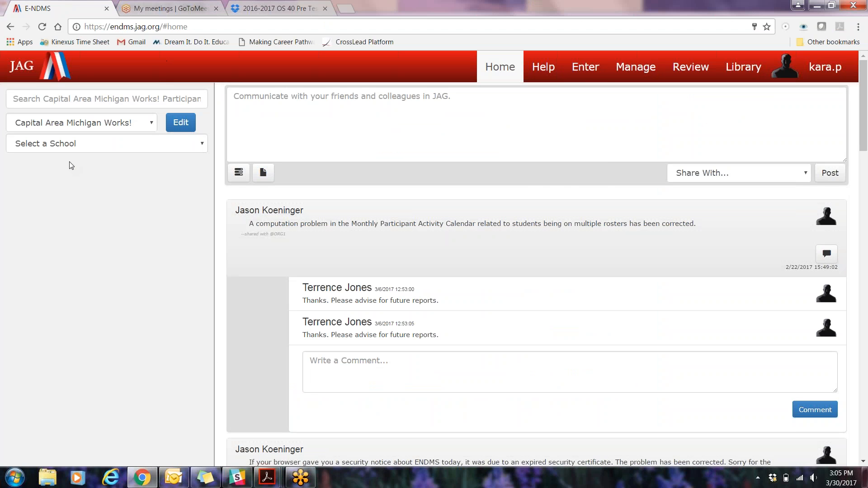
pyautogui.click(587, 73)
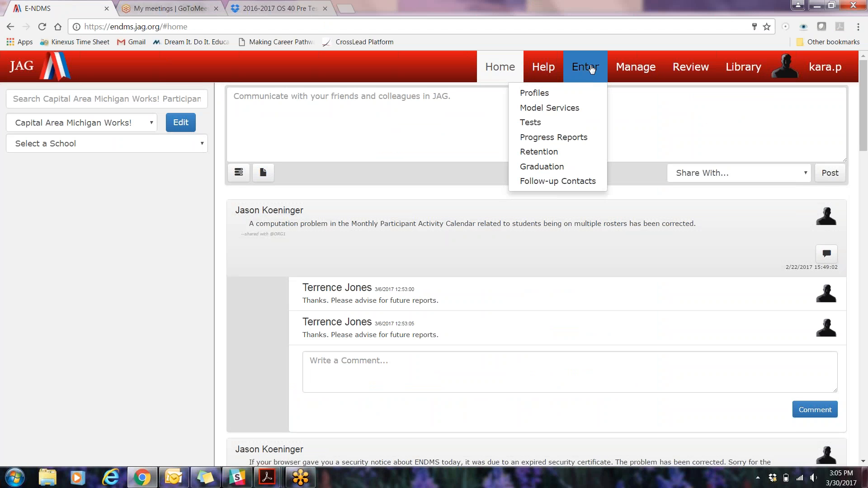
pyautogui.click(567, 135)
pyautogui.click(566, 125)
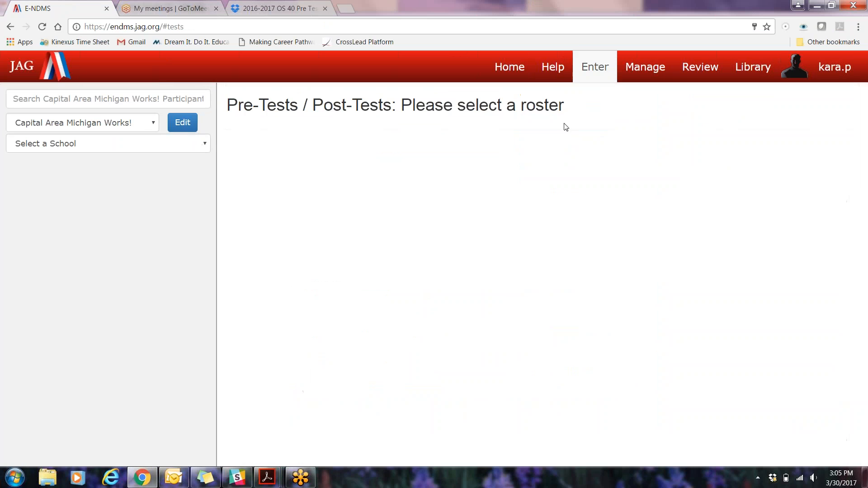
# Step: Select the Kinexus region, the school MI965-Kinexus: WIOA (OOS) and the roster Out-of-School Active 2016-2017
pyautogui.click(153, 145)
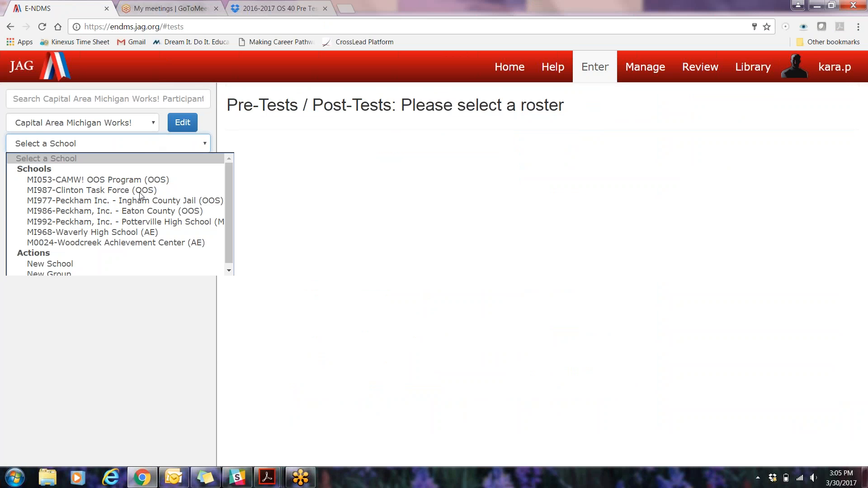
pyautogui.click(79, 126)
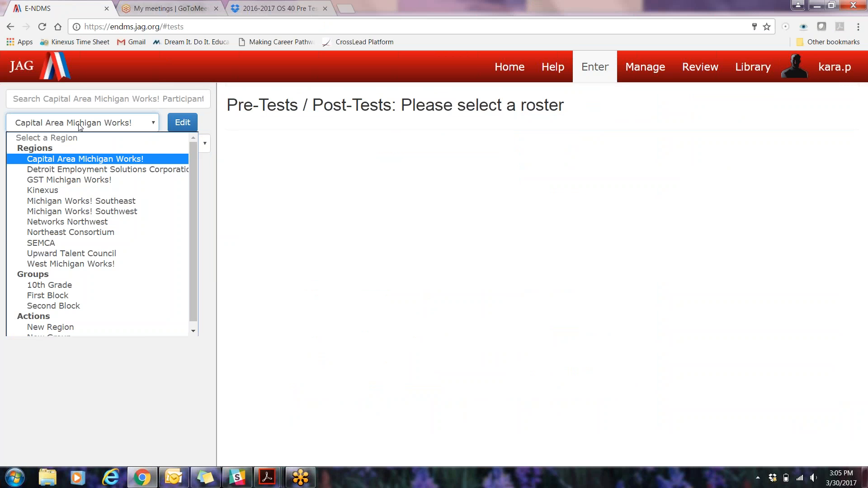
pyautogui.click(88, 190)
pyautogui.click(83, 151)
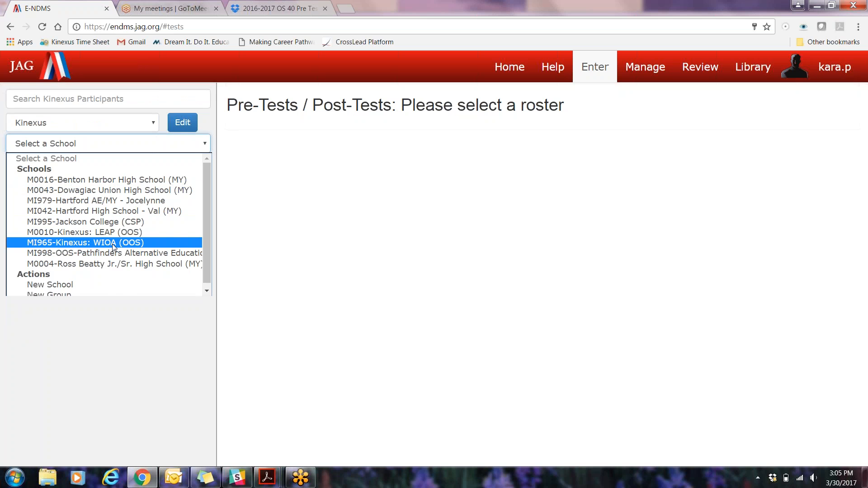
pyautogui.click(113, 244)
pyautogui.click(102, 164)
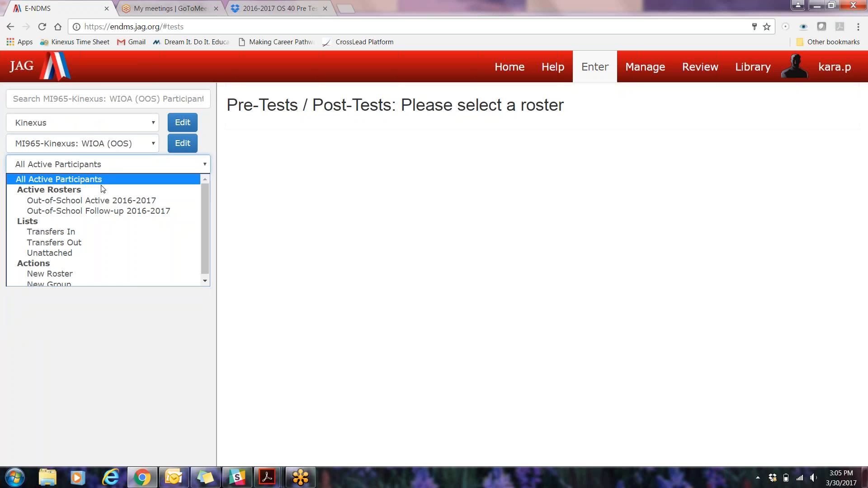
pyautogui.click(104, 201)
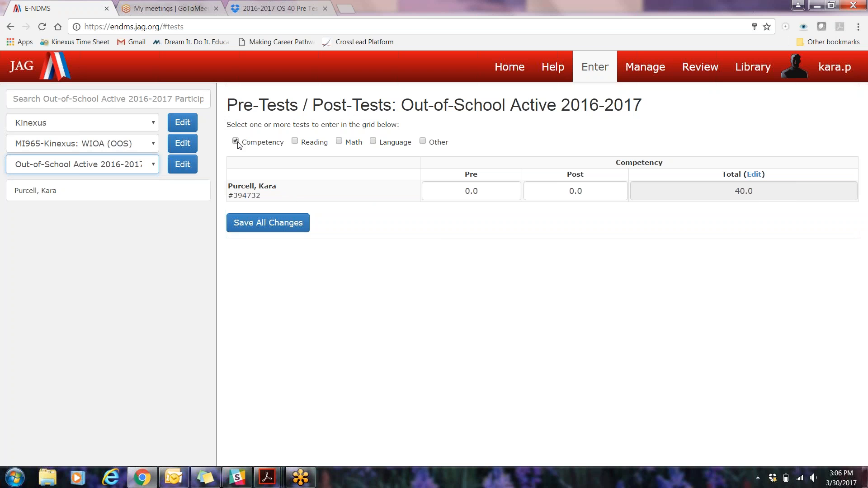
# Step: Add the Reading and Math tests to the roster's score entry grid
pyautogui.click(296, 142)
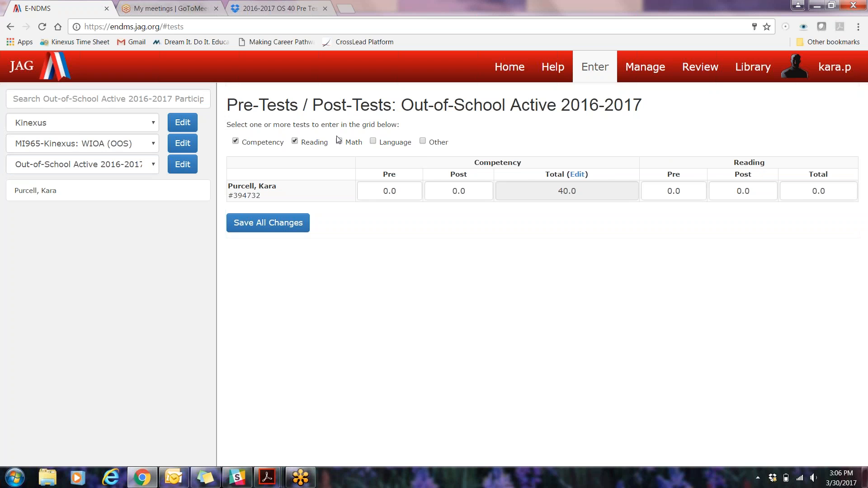
pyautogui.click(340, 142)
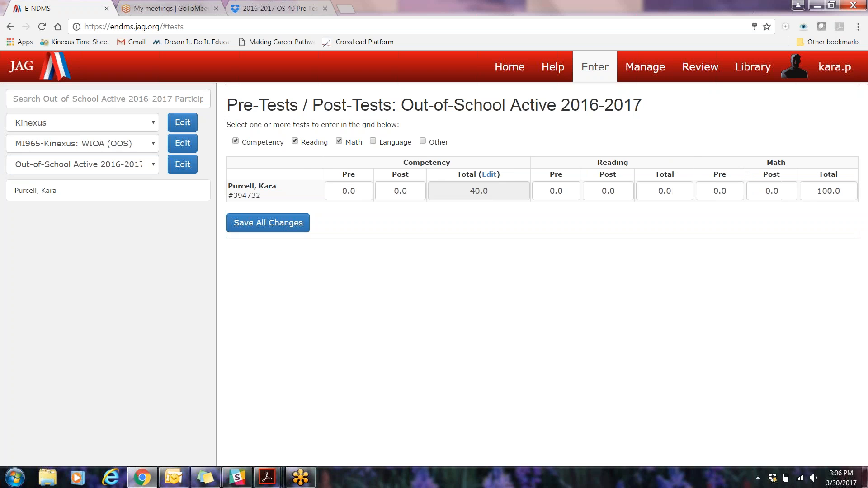
# Step: Add the Language and Other tests to the score grid and save a Competency pre-test score of 20 for the participant
pyautogui.click(375, 143)
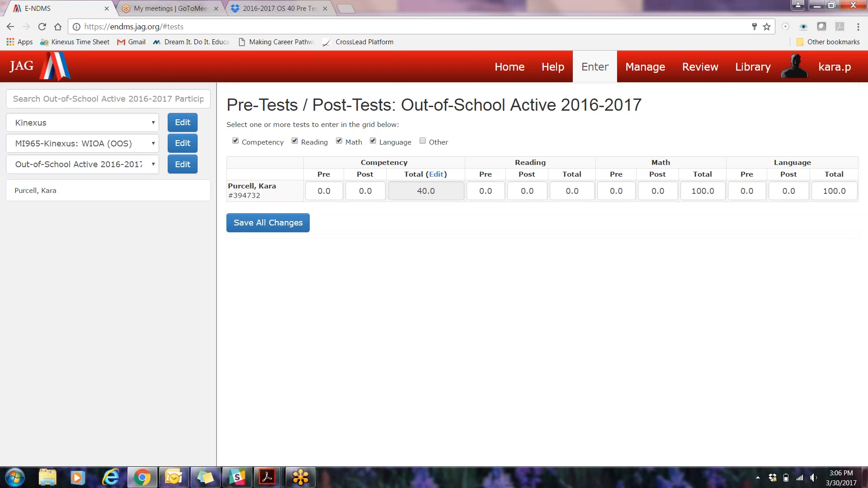
pyautogui.click(423, 142)
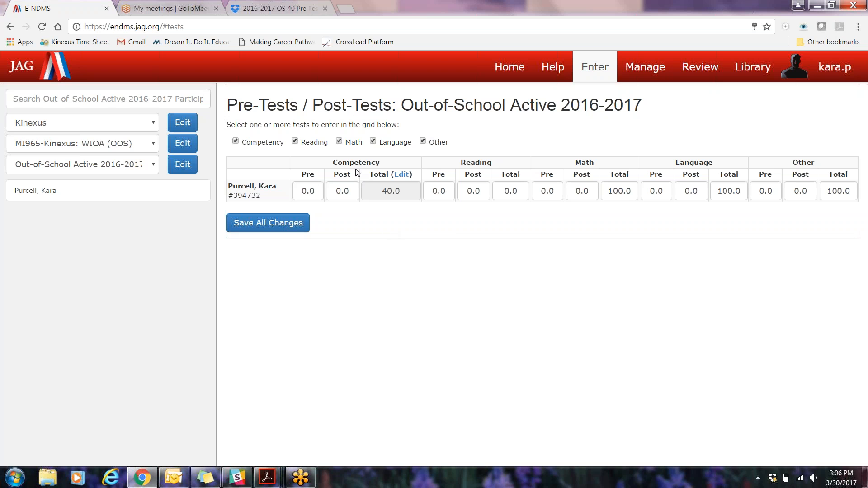
pyautogui.click(310, 191)
pyautogui.doubleClick(309, 190)
pyautogui.moveTo(314, 189); pyautogui.dragTo(273, 181)
pyautogui.write('20')
pyautogui.click(270, 223)
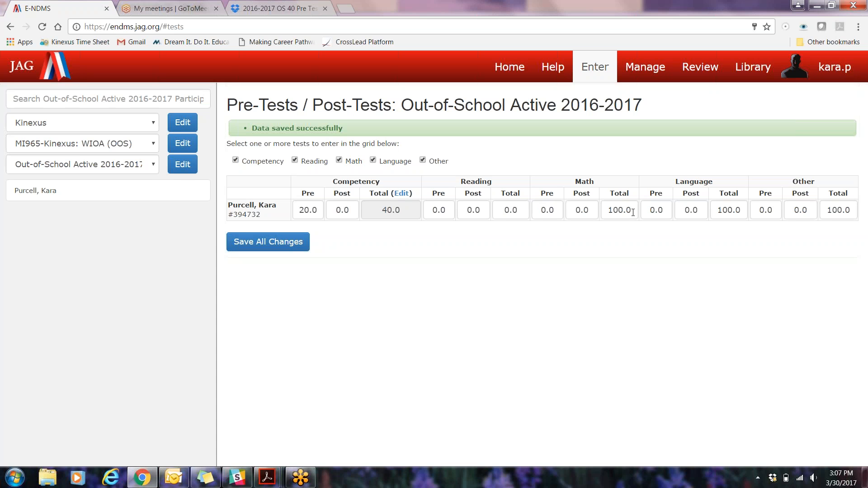
# Step: Set the participant's Reading total to 50 and Reading pre-test score to 20, and save the changes
pyautogui.click(514, 208)
pyautogui.moveTo(525, 208); pyautogui.dragTo(499, 202)
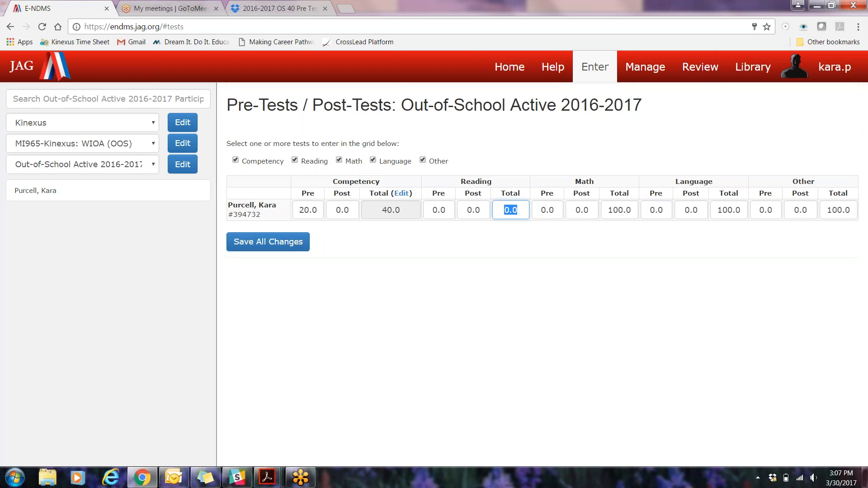
pyautogui.write('50')
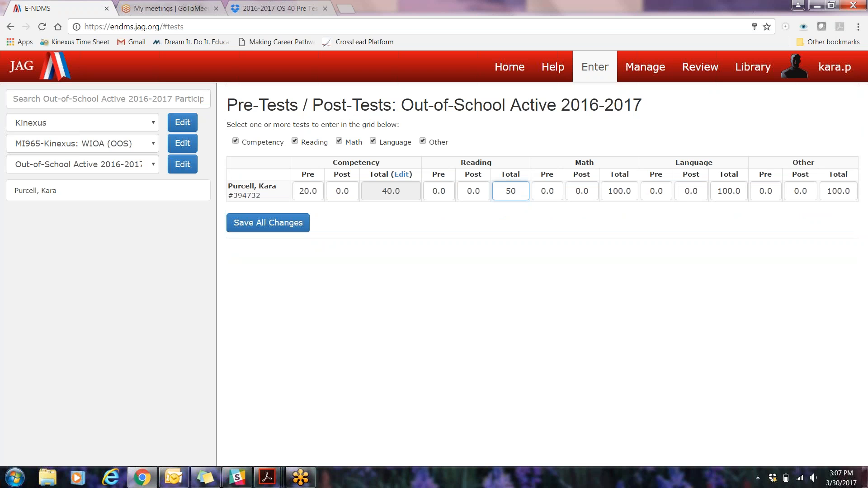
pyautogui.moveTo(516, 191); pyautogui.dragTo(506, 191)
pyautogui.write('5')
pyautogui.press('BackSpace')
pyautogui.write('50')
pyautogui.click(438, 192)
pyautogui.doubleClick(439, 194)
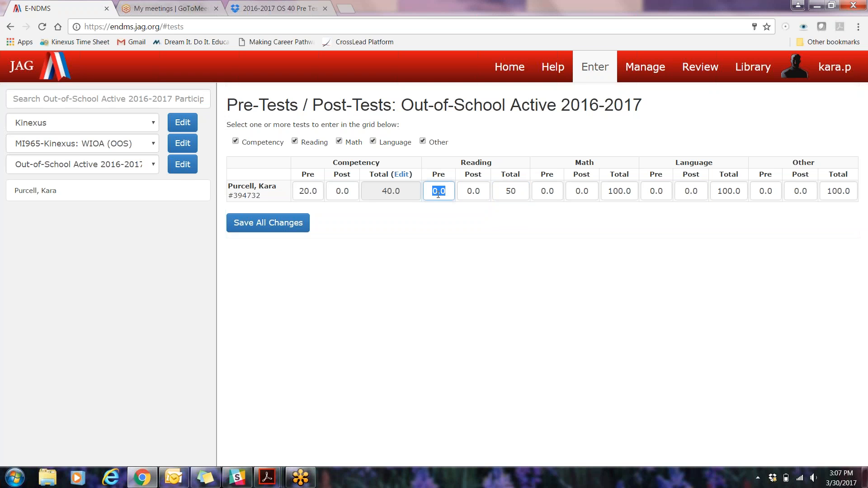
pyautogui.write('20')
pyautogui.click(293, 225)
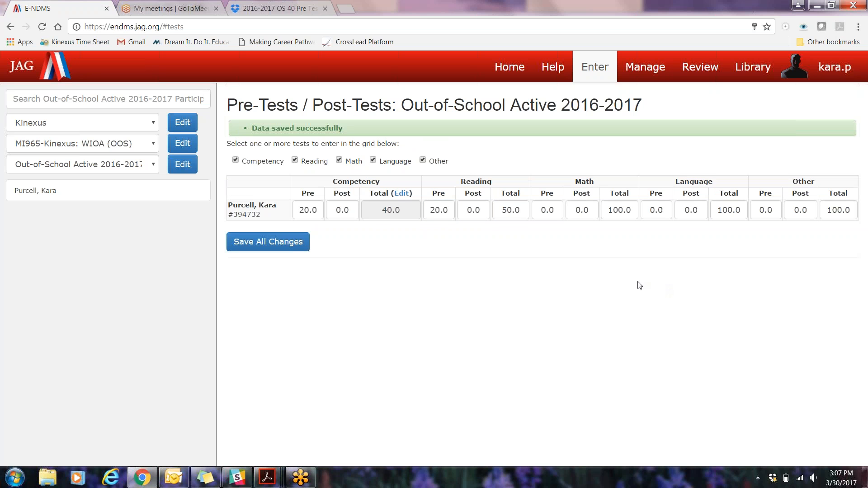
# Step: Open the participant's own record and view their individual Tests page, confirming each page exit without saving
pyautogui.click(196, 191)
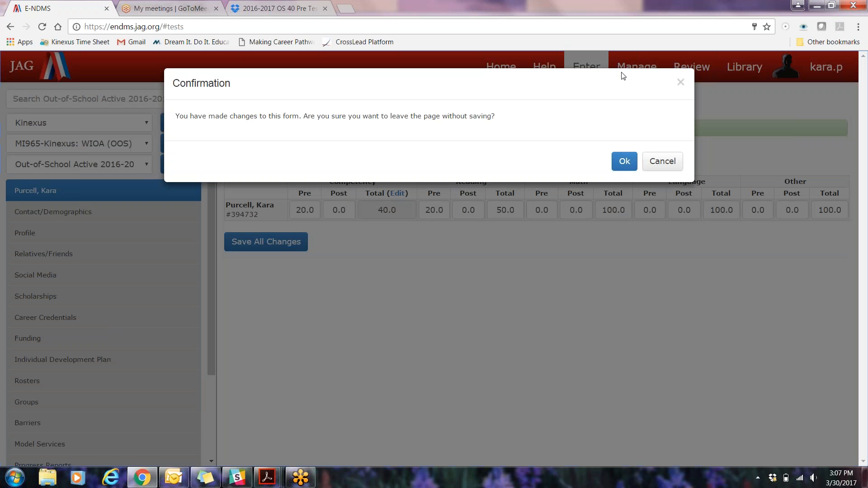
pyautogui.click(618, 166)
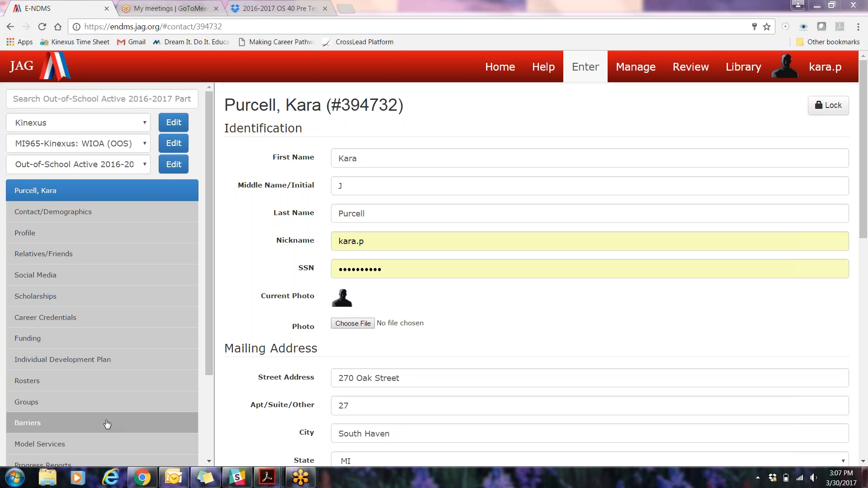
pyautogui.moveTo(209, 315); pyautogui.dragTo(205, 397)
pyautogui.click(97, 376)
pyautogui.click(623, 161)
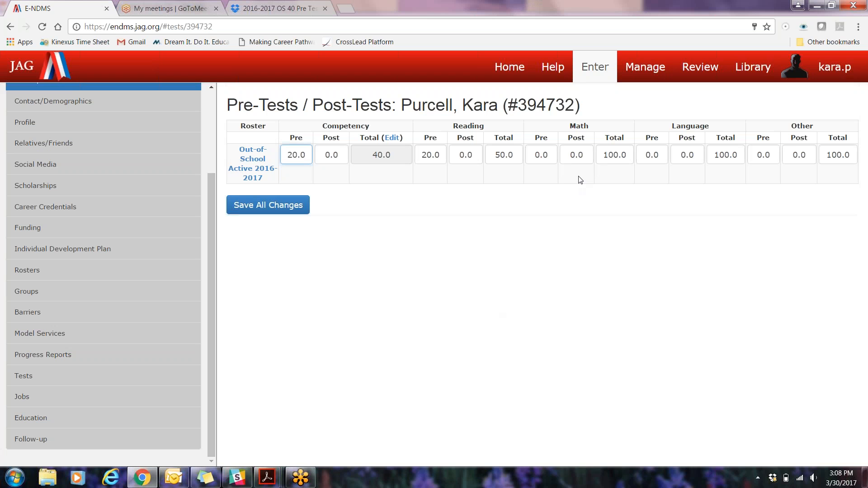
# Step: Open the Progress Reports entry page for the roster and choose the End of Year period
pyautogui.click(586, 78)
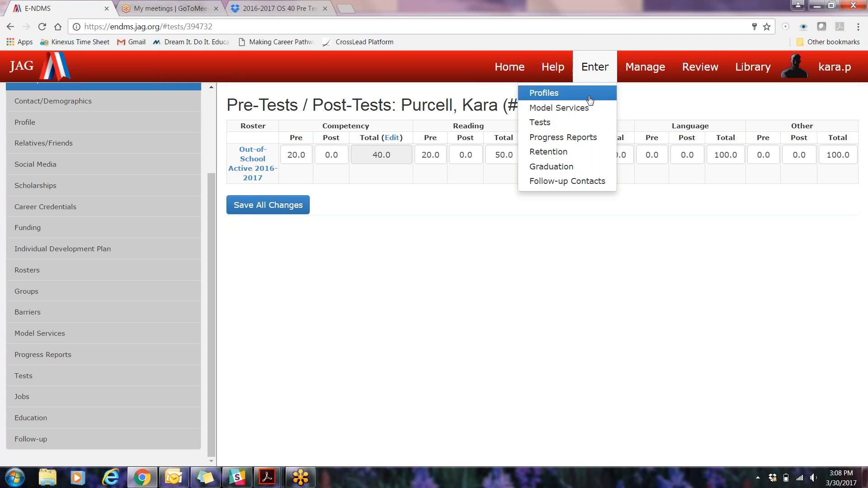
pyautogui.click(598, 137)
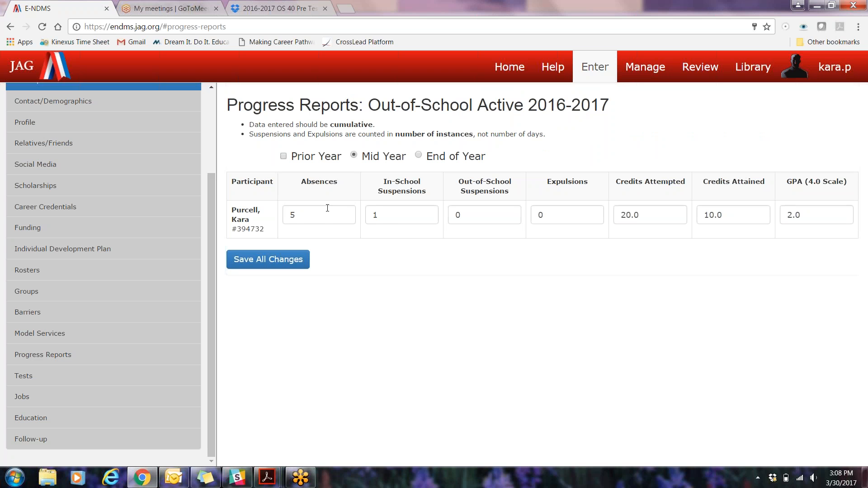
pyautogui.click(327, 209)
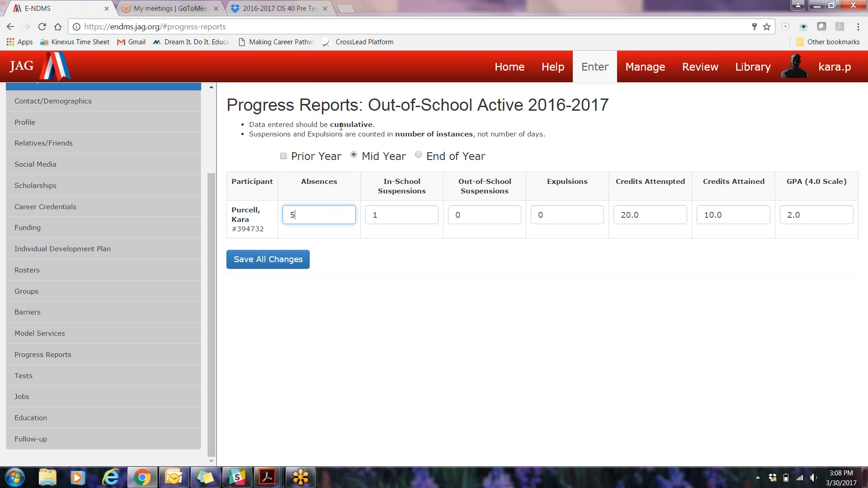
pyautogui.click(418, 155)
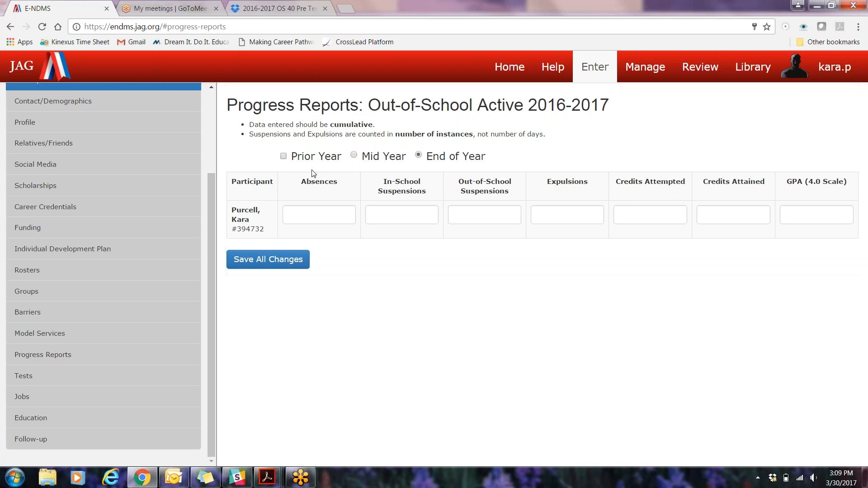
pyautogui.click(306, 213)
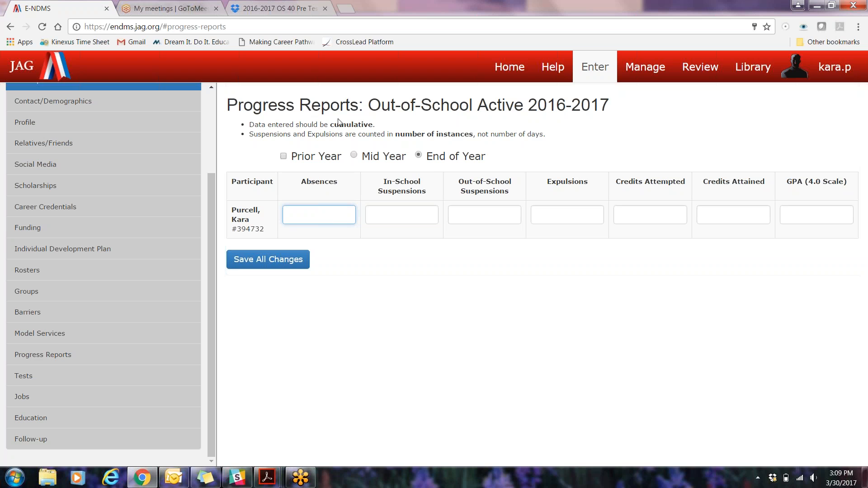
pyautogui.click(373, 215)
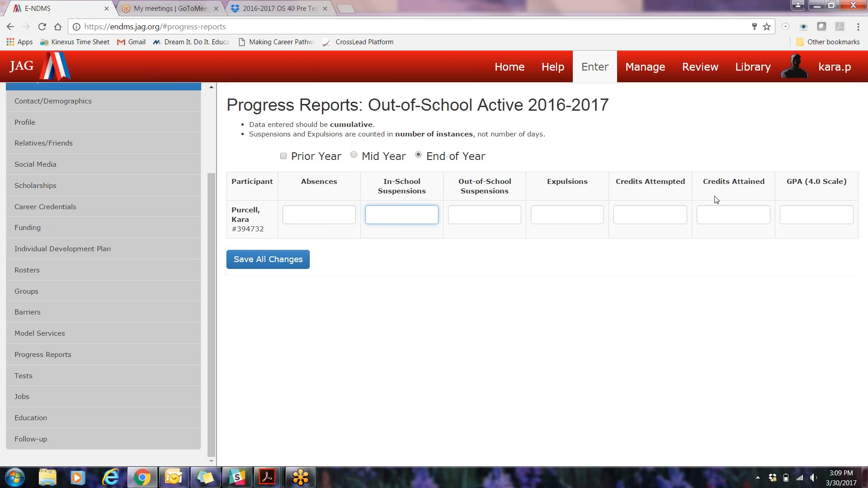
pyautogui.click(810, 216)
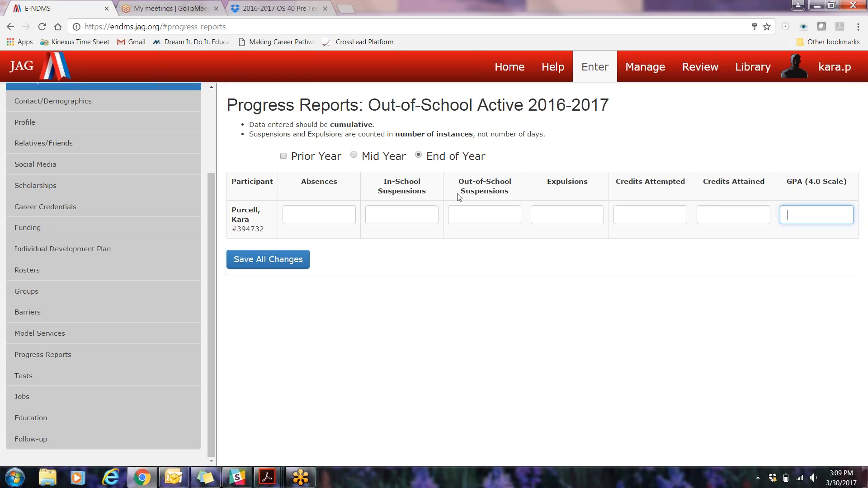
pyautogui.doubleClick(256, 134)
pyautogui.click(255, 135)
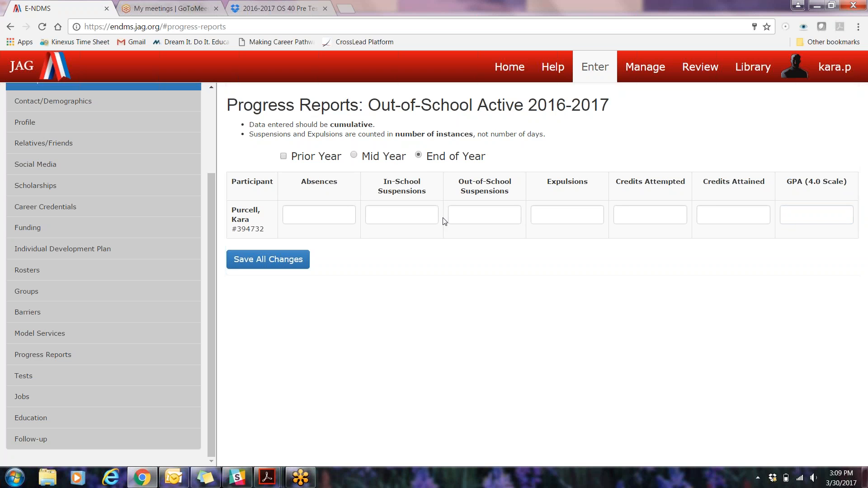
pyautogui.click(427, 215)
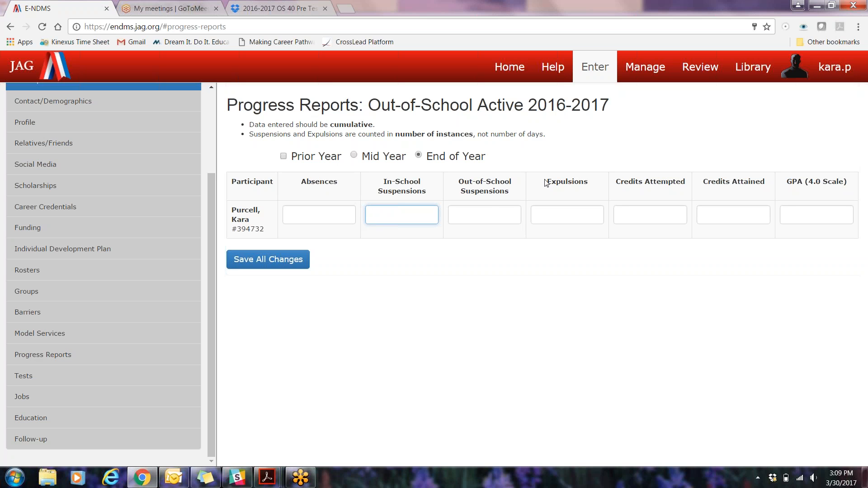
# Step: Enter 1 out-of-school suspension, 0 in-school suspensions and 0 expulsions in the participant's End of Year report
pyautogui.click(487, 211)
pyautogui.write('1')
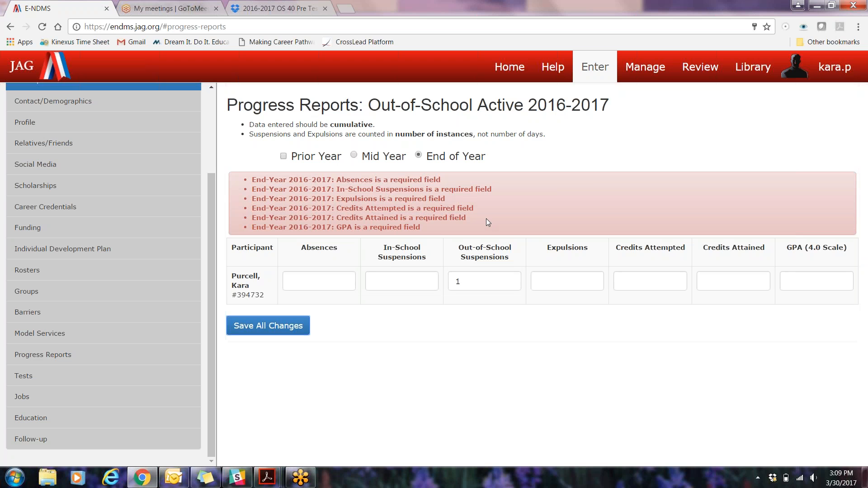
pyautogui.click(331, 275)
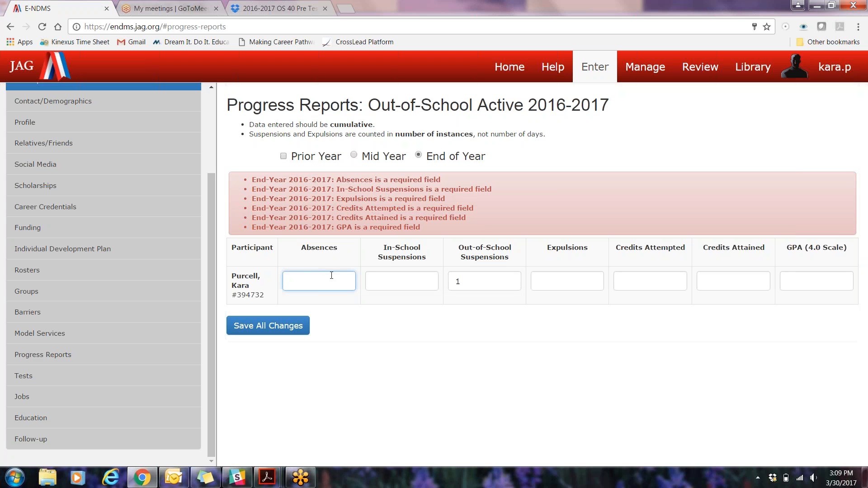
pyautogui.click(438, 282)
pyautogui.write('0')
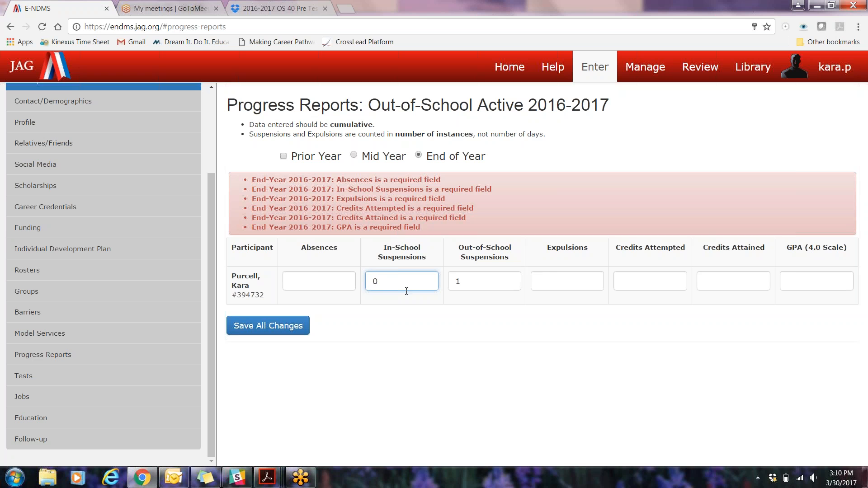
pyautogui.click(589, 285)
pyautogui.write('0-')
pyautogui.click(615, 285)
# Step: Set the participant's End of Year GPA to 2.000
pyautogui.click(789, 280)
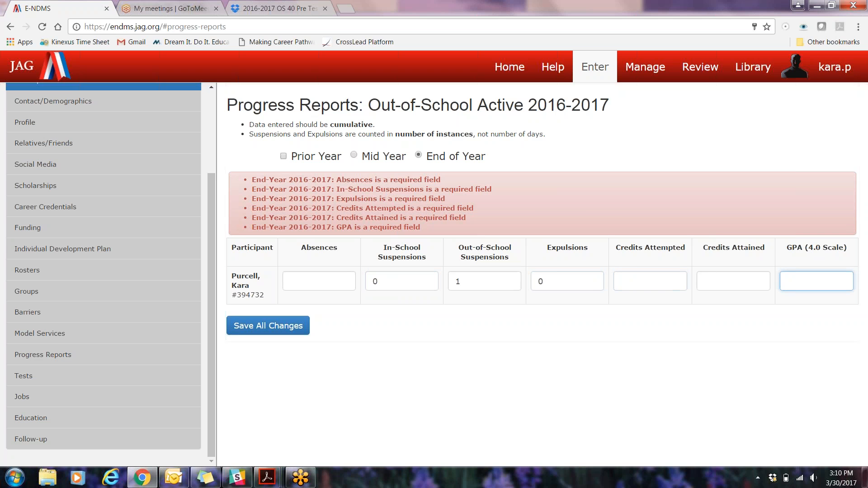
pyautogui.write('2.0')
pyautogui.press('BackSpace')
pyautogui.press('BackSpace')
# Step: Enter 10 absences, 10 credits attempted and 8 credits attained for End of Year, and save the report
pyautogui.click(313, 275)
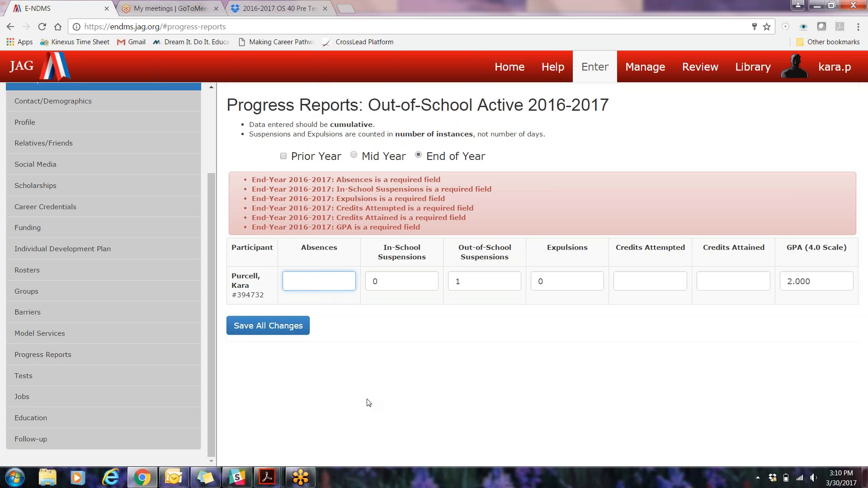
pyautogui.write('10')
pyautogui.click(629, 277)
pyautogui.write('10')
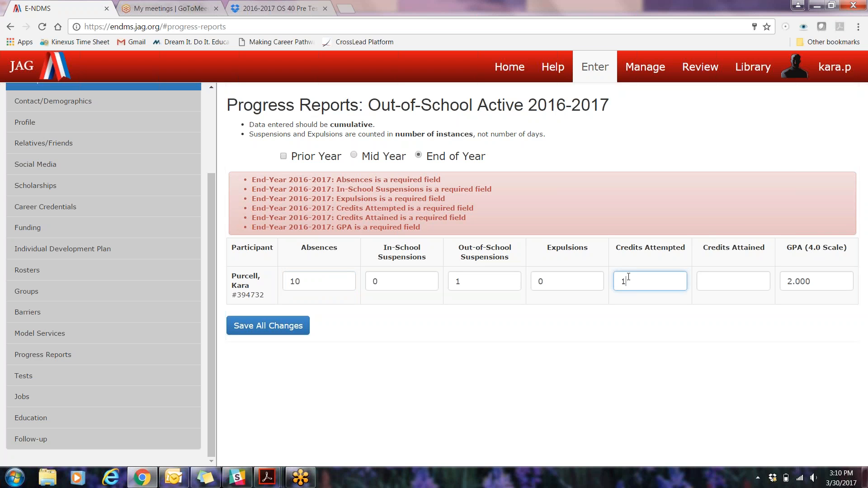
pyautogui.click(718, 276)
pyautogui.write('8')
pyautogui.click(282, 324)
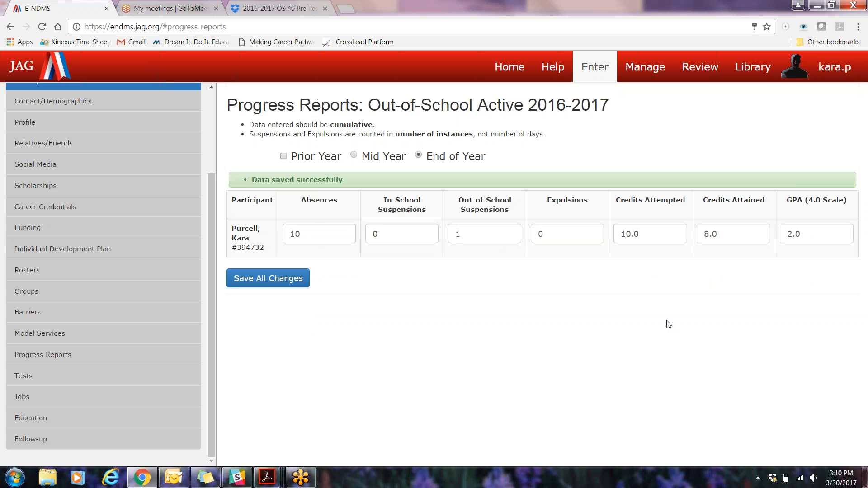
# Step: Open the participant's individual Progress Reports page, confirming the page exit, and save all changes there
pyautogui.moveTo(208, 303); pyautogui.dragTo(225, 174)
pyautogui.scroll(-3, 75, 354)
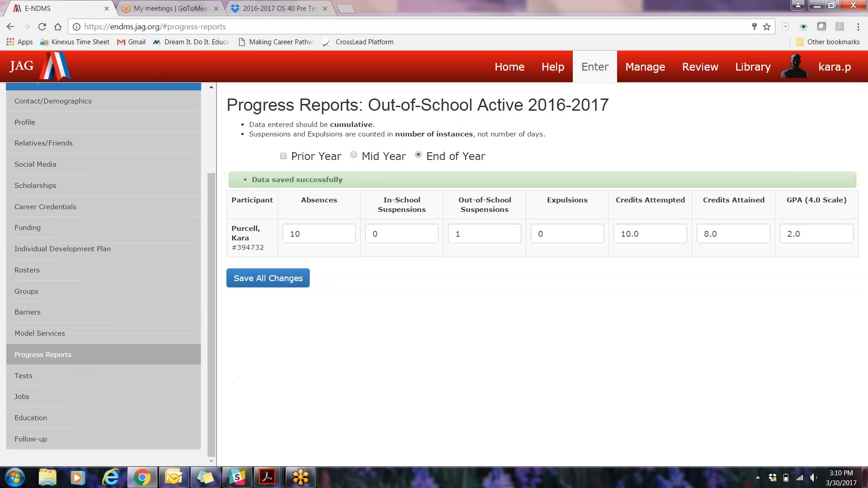
pyautogui.click(76, 355)
pyautogui.click(622, 156)
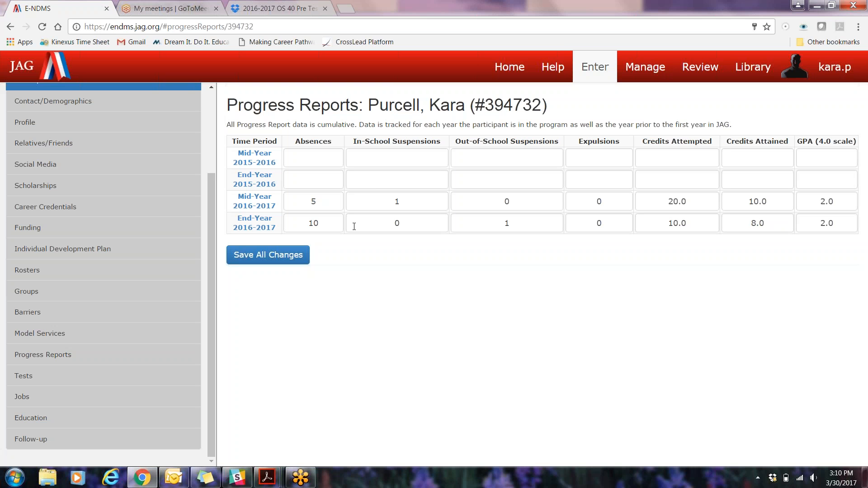
pyautogui.click(265, 261)
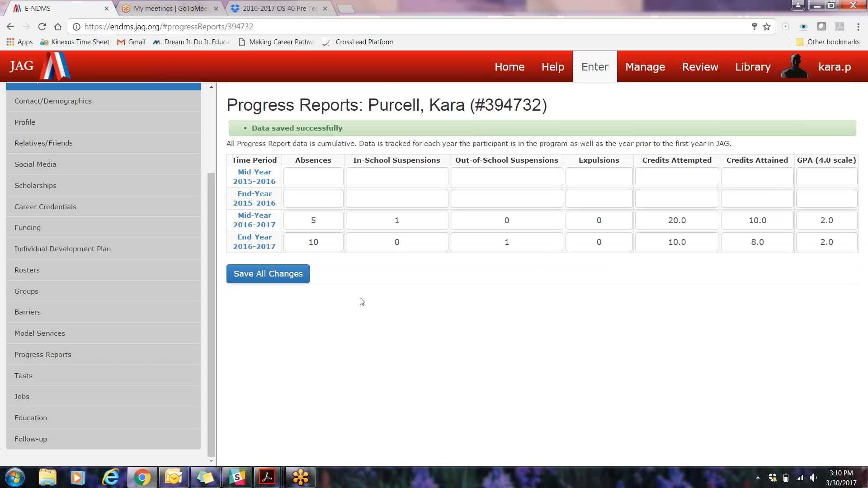
pyautogui.moveTo(213, 228); pyautogui.dragTo(212, 116)
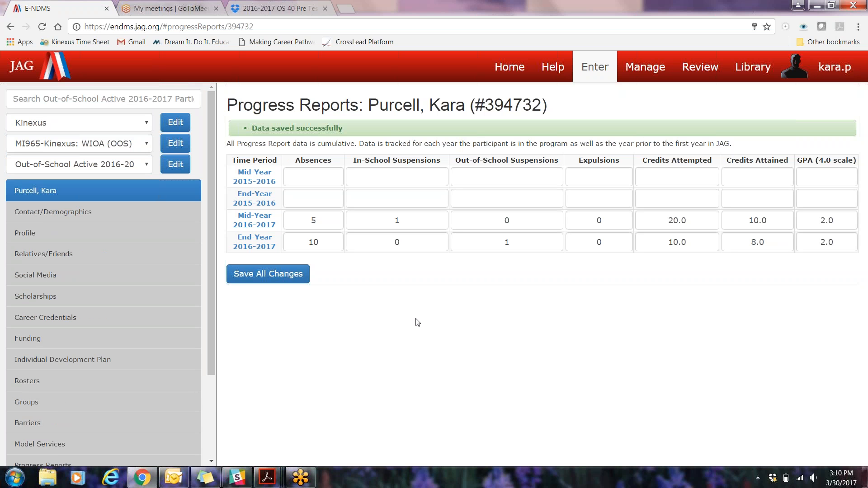